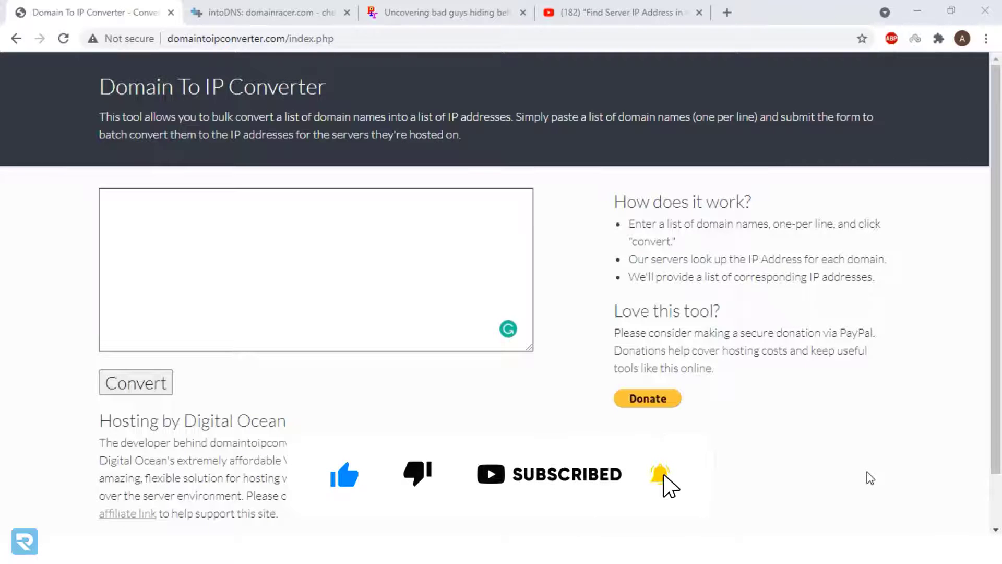
Step: Convert domainracer.review and domainracer.in to IPs, yielding 51.91.31.37 and 104.21.64.195
click(330, 238)
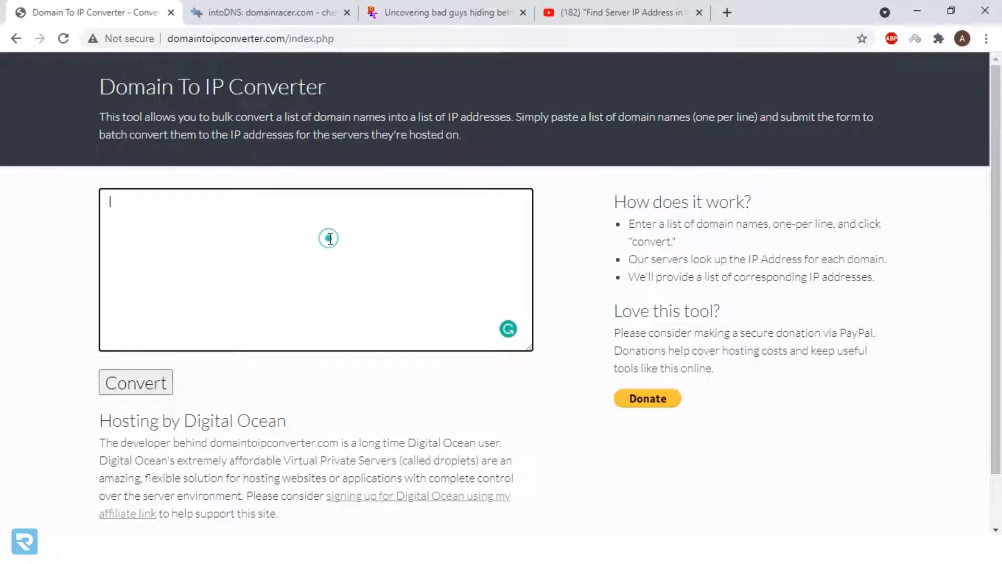
text(domainracer.review domainracer.in)
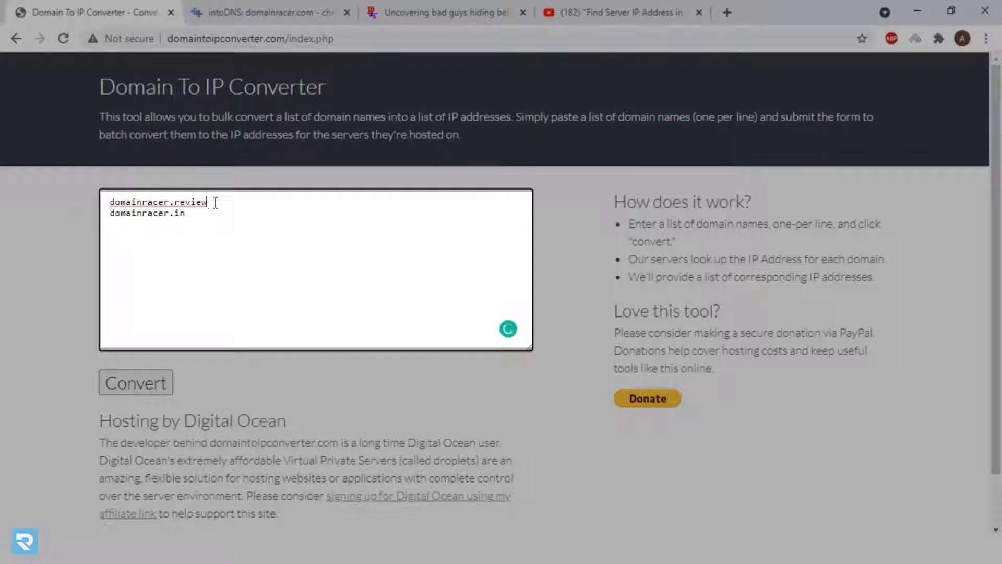
drag(215, 202, 93, 210)
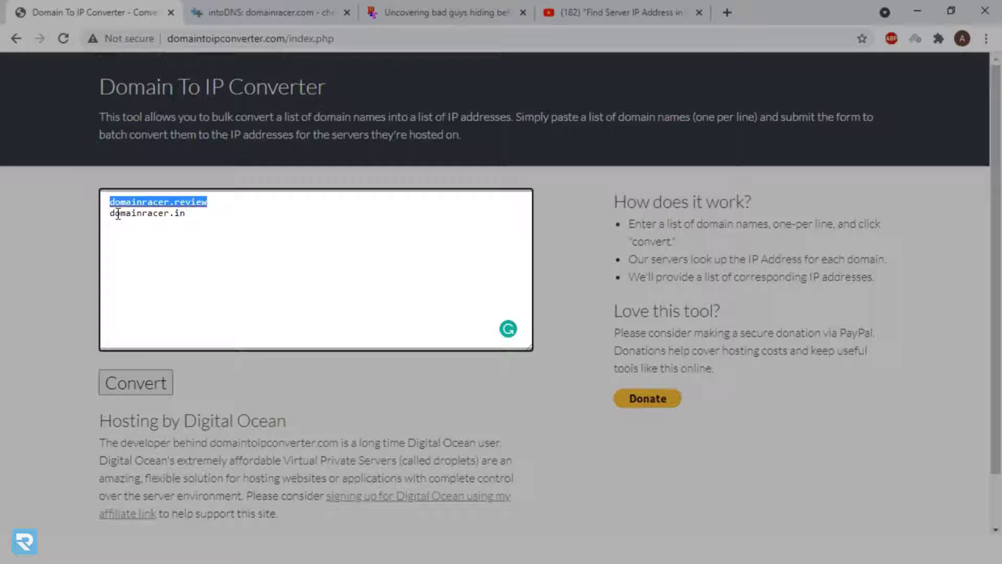
click(140, 380)
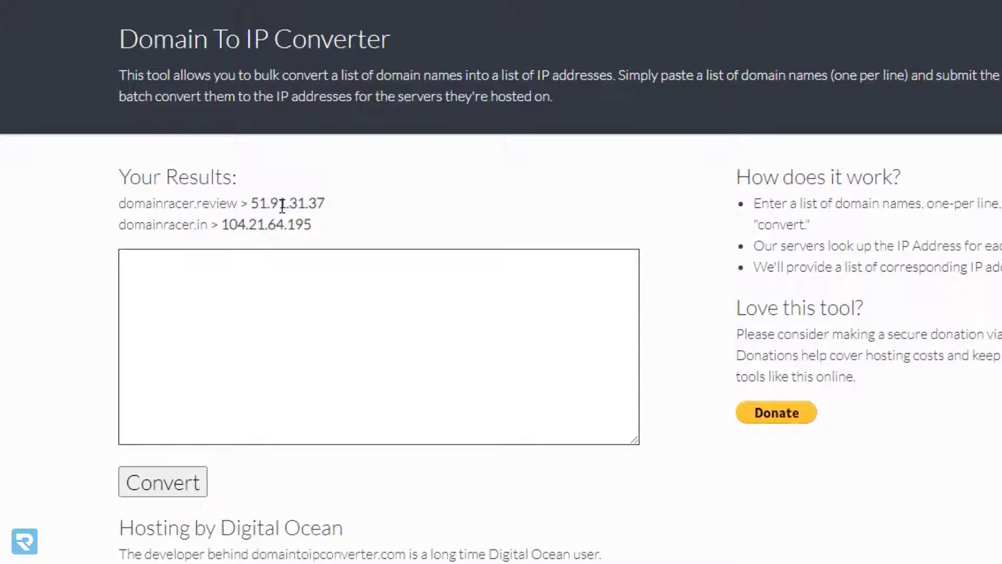
drag(313, 224, 223, 224)
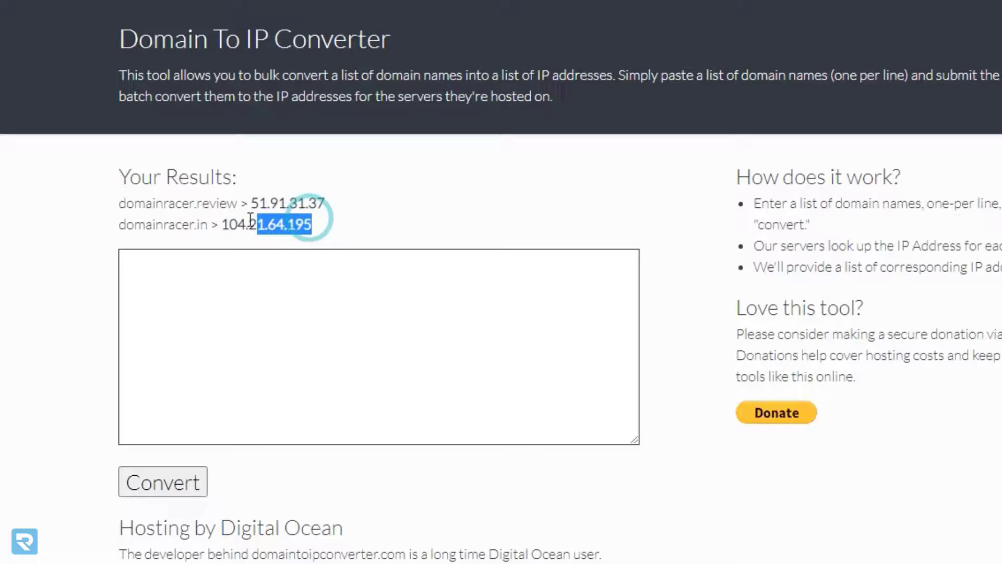
click(396, 206)
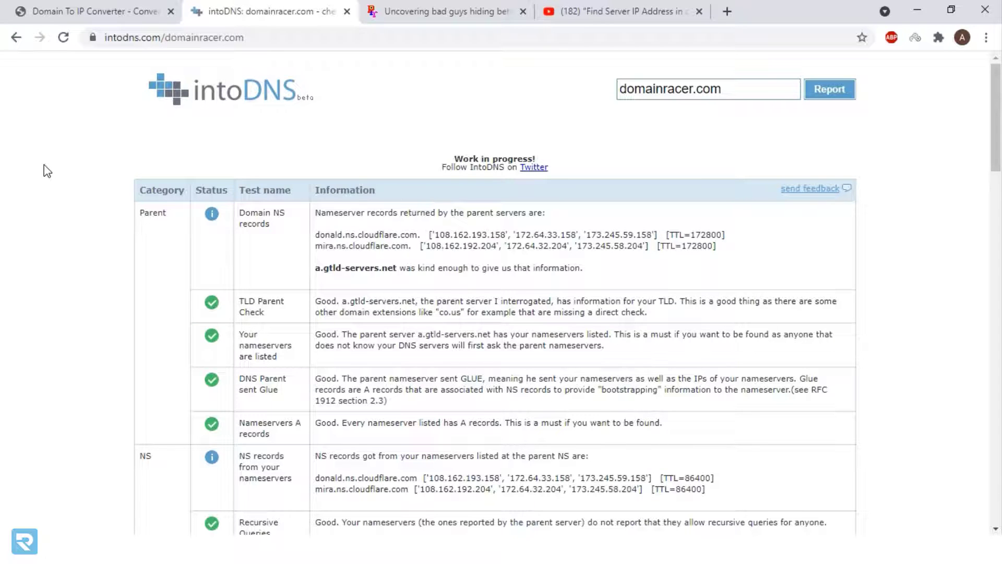
Step: Open Command Prompt and ping domainracer.review and domainracer.in
key(super+r)
key(Return)
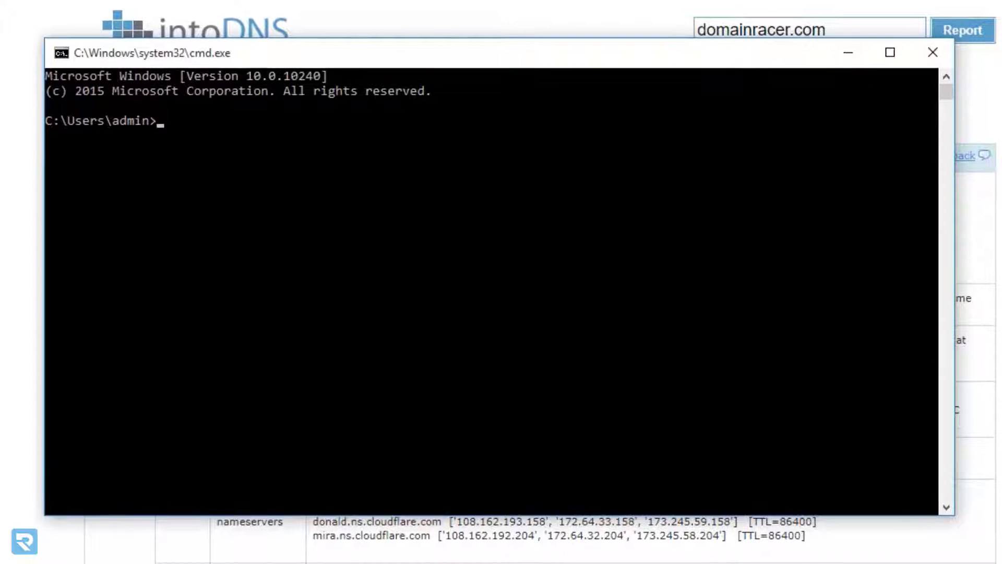
text(ping domainra)
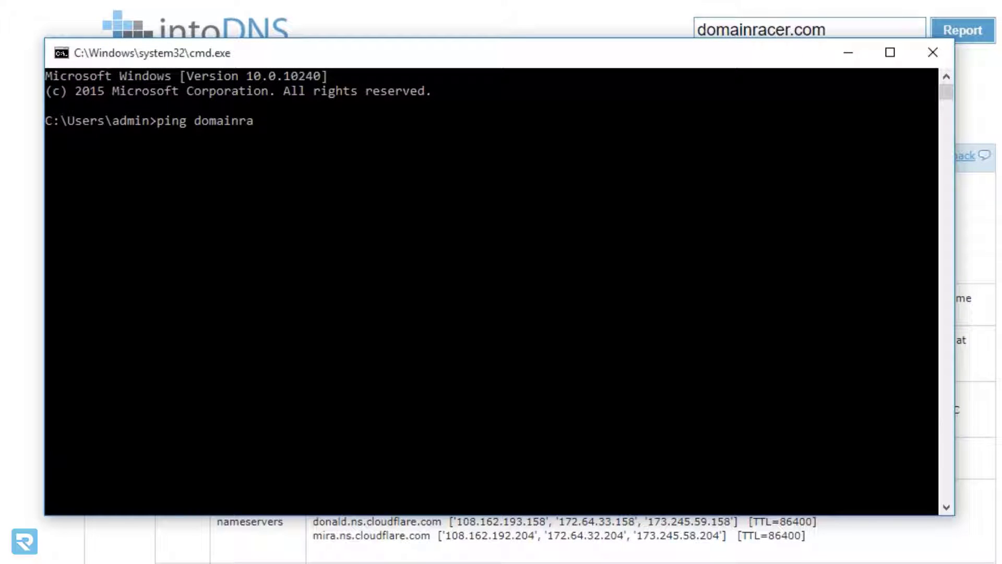
text(cer.revi)
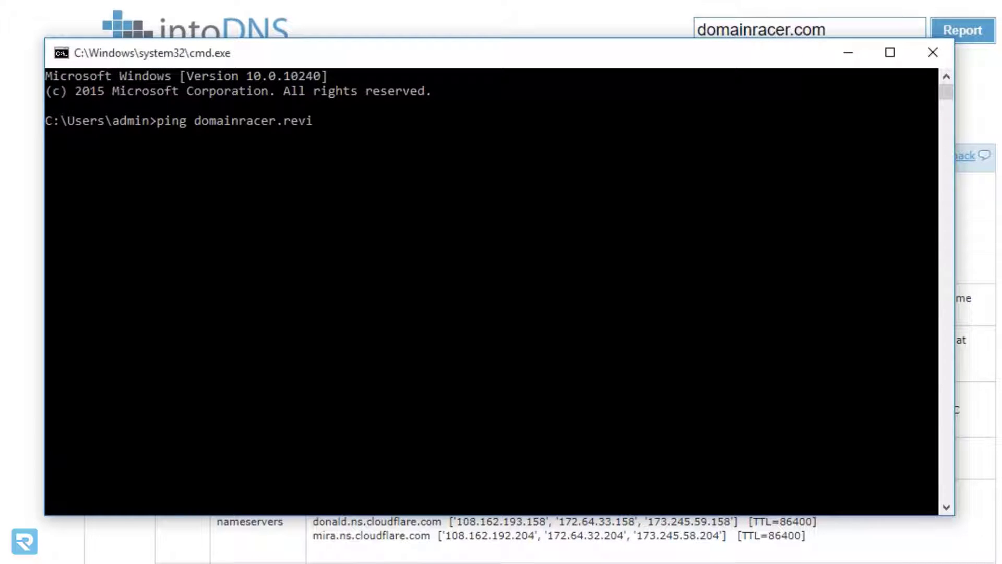
text(ew)
key(Return)
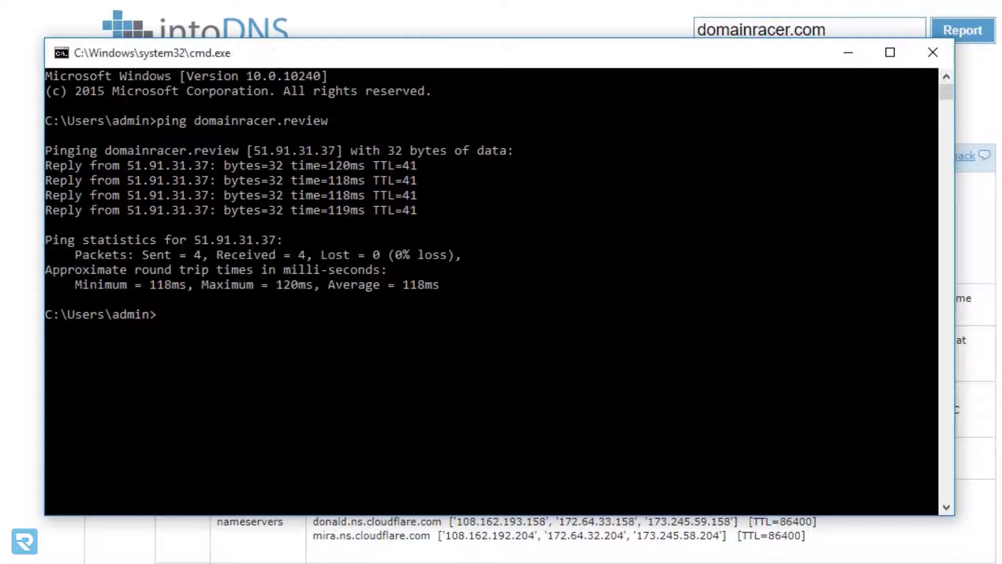
text(ping do)
text(mainracer.in)
key(Return)
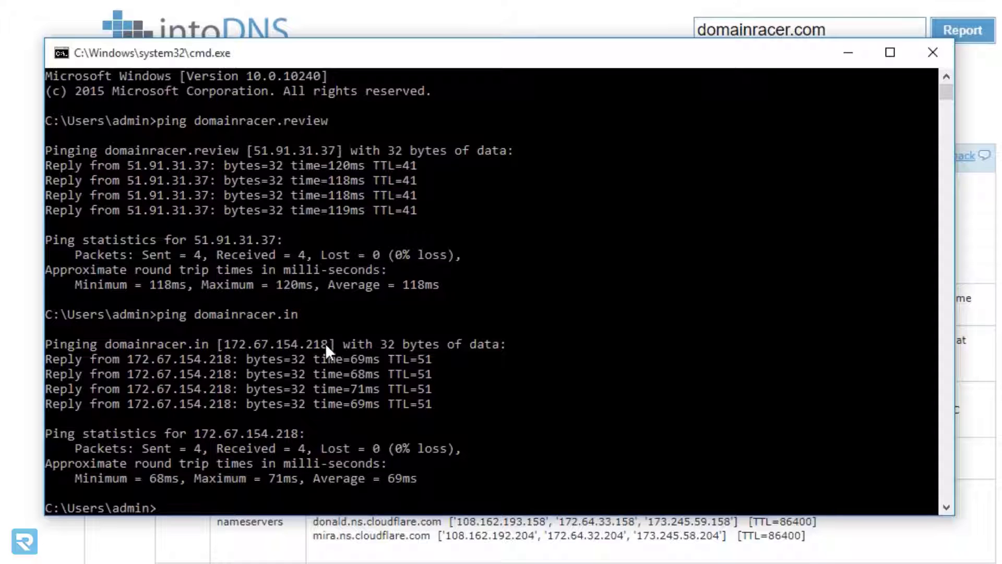
Step: Highlight the returned IPs and copy domainracer.in's address 172.67.154.218
drag(327, 346, 224, 345)
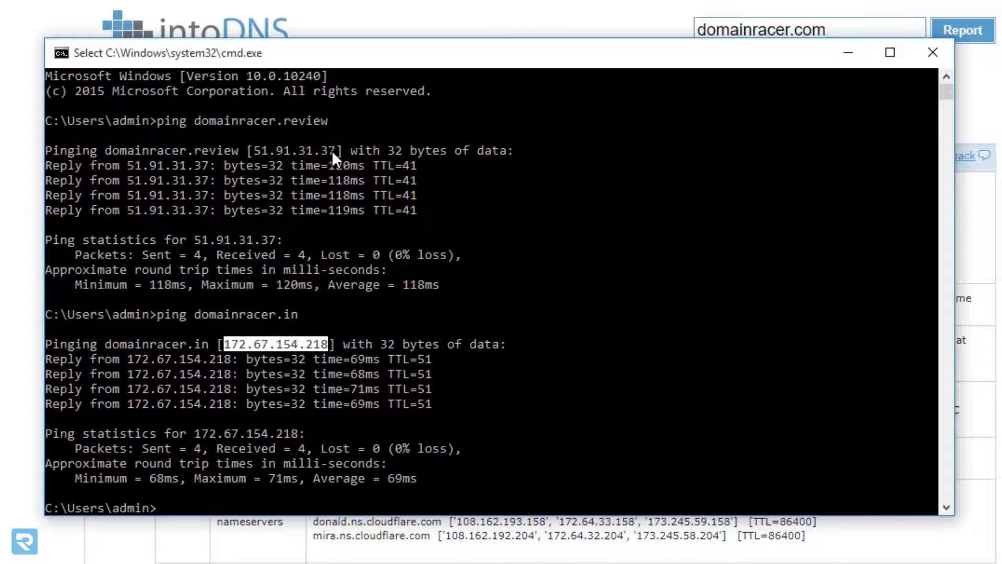
drag(335, 150, 253, 151)
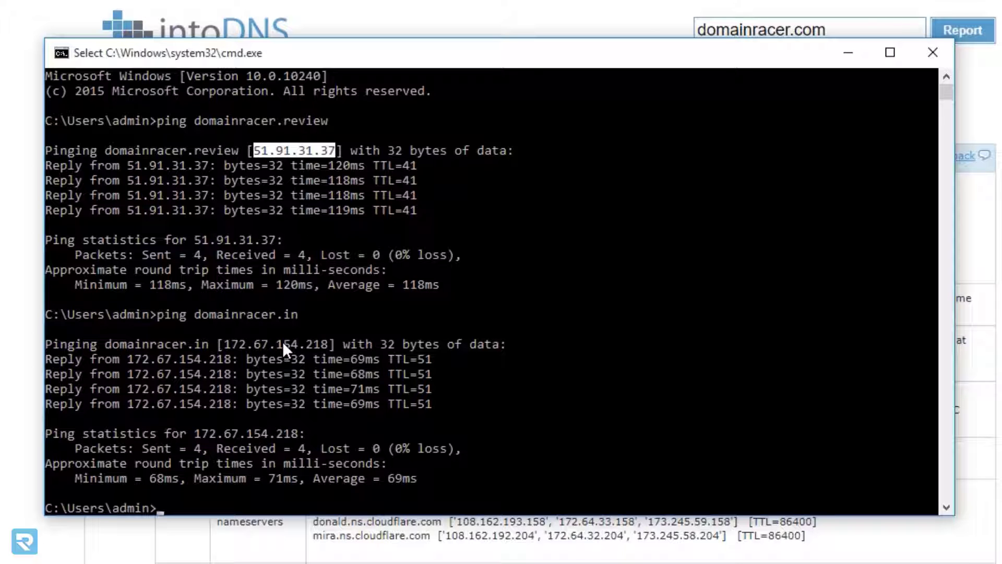
drag(253, 345, 331, 345)
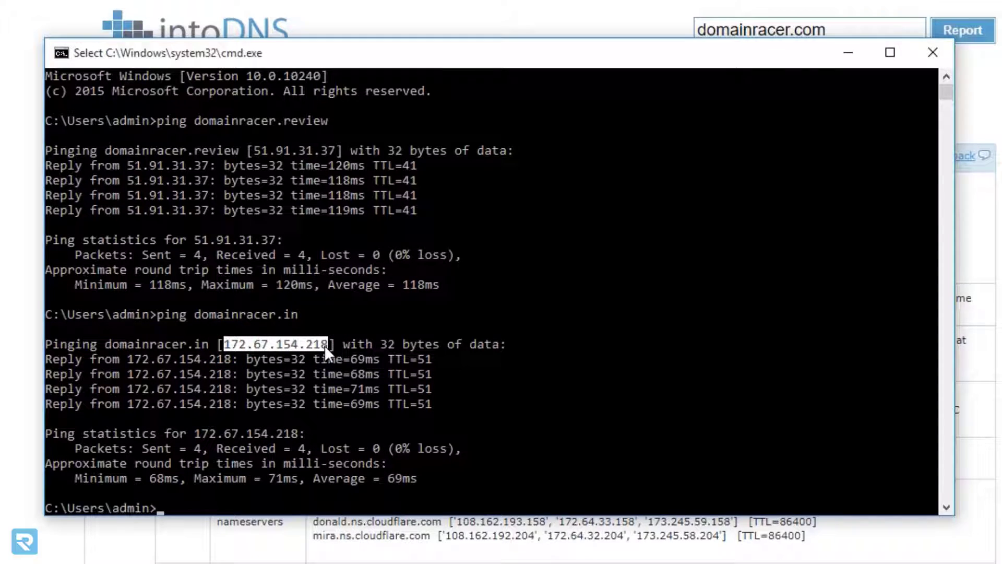
right_click(325, 345)
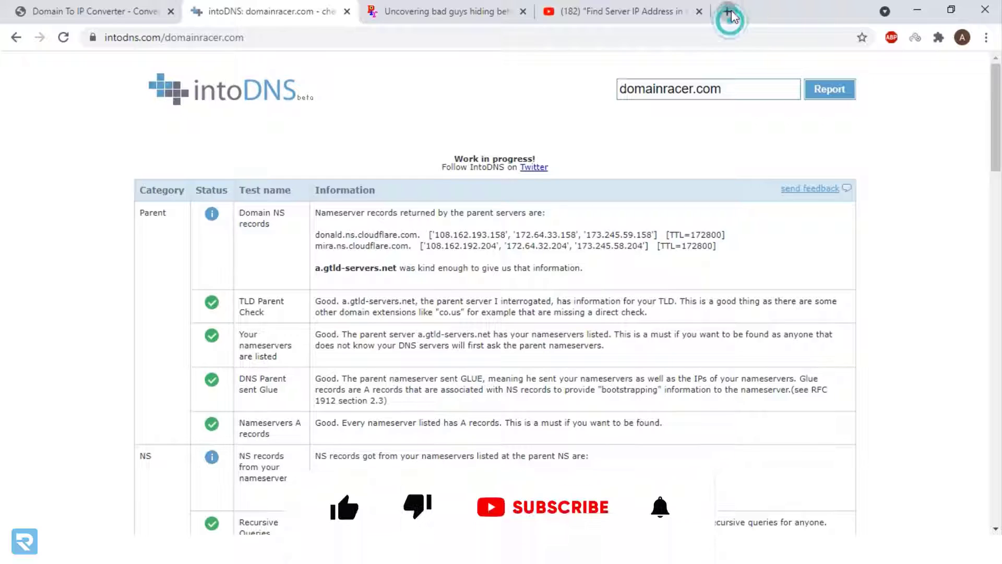
Step: Open iplocation.net and whois.com in two new tabs
click(727, 15)
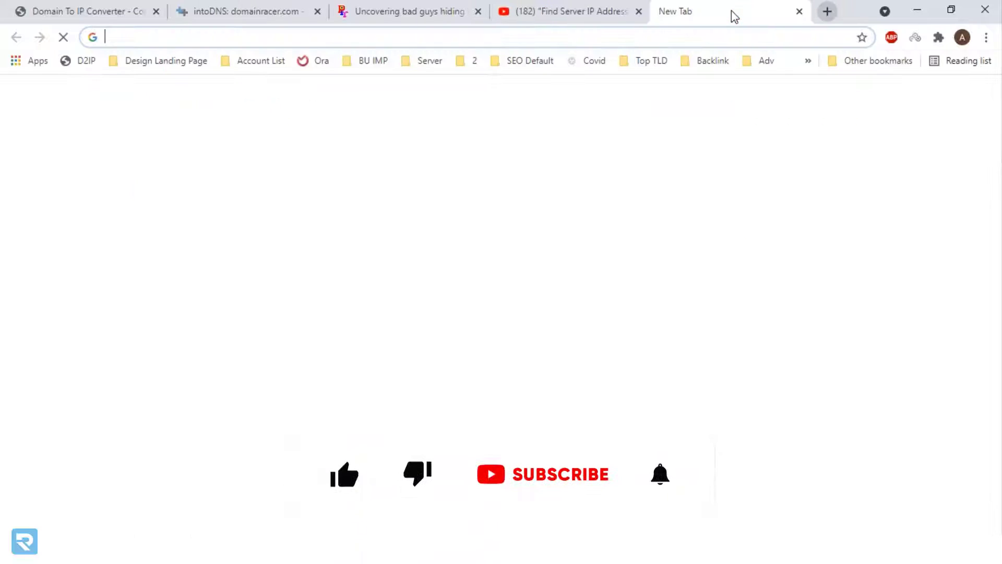
text(icicibank.comiplo)
key(Return)
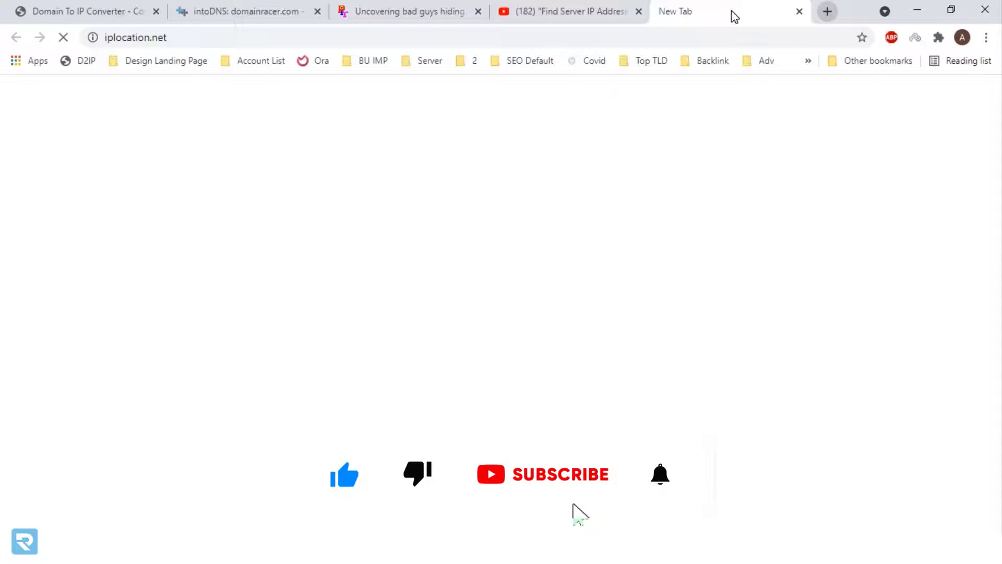
click(828, 12)
text(whois.com)
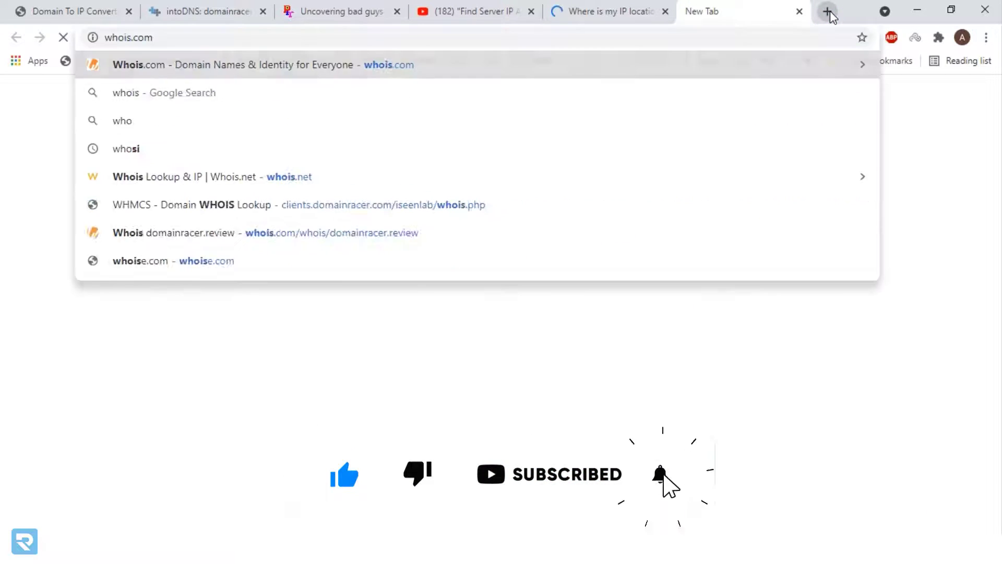
key(Return)
Step: Copy domainracer.in from the converter and look it up on Whois.com
click(81, 10)
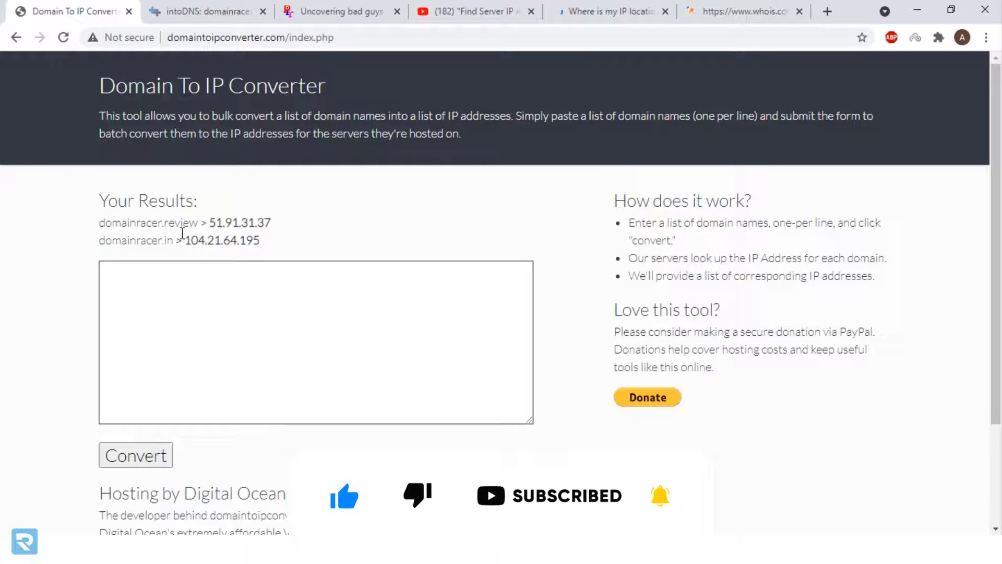
double_click(140, 235)
key(ctrl+c)
click(740, 11)
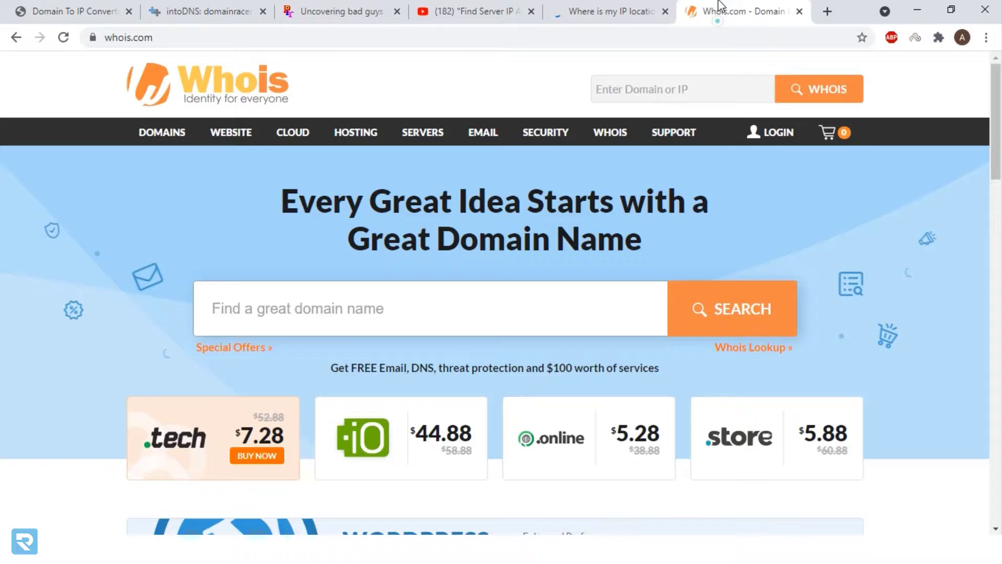
click(740, 86)
key(ctrl+v)
click(799, 94)
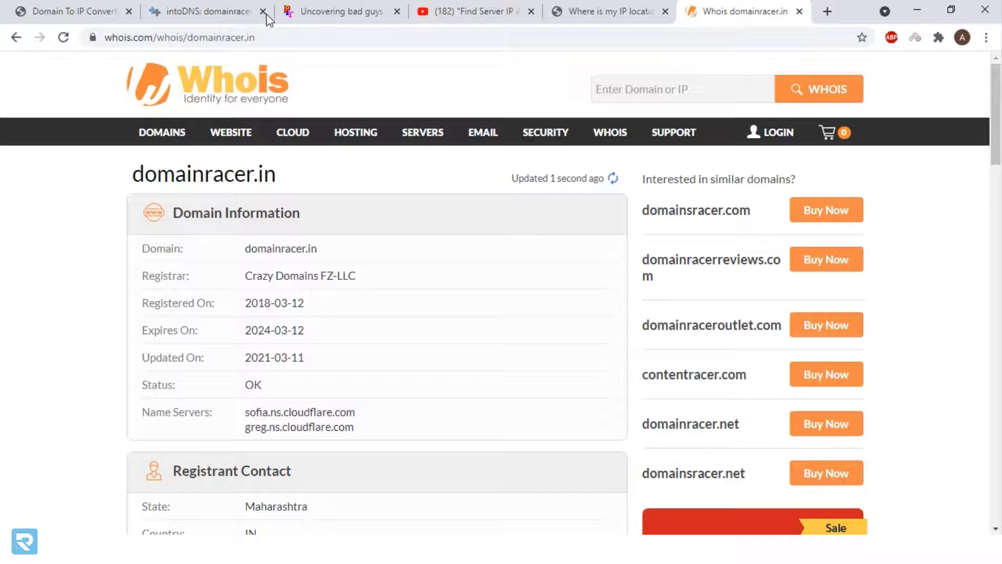
Step: Copy the converted IP 104.21.64.195 from the converter results
click(587, 11)
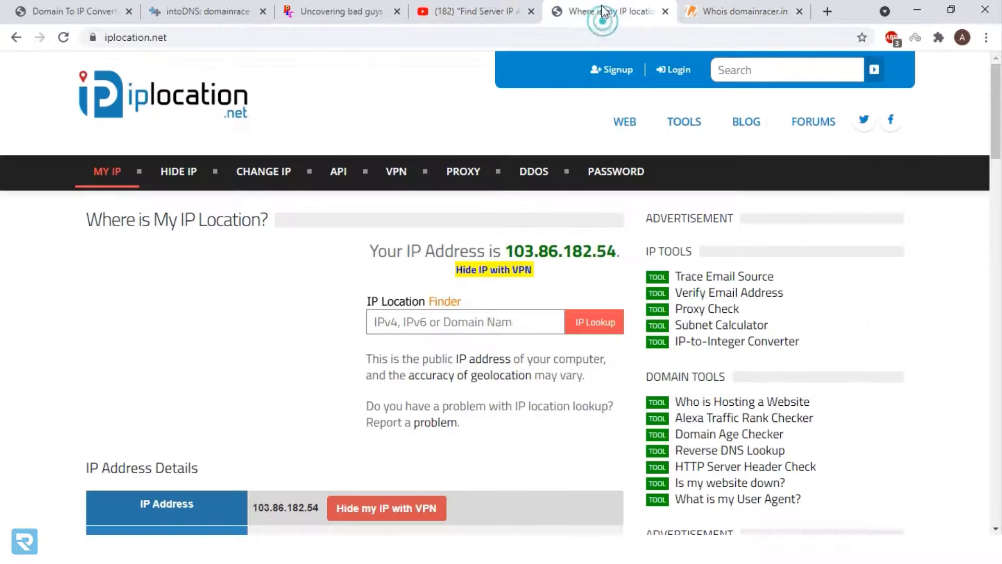
click(67, 11)
drag(261, 240, 188, 240)
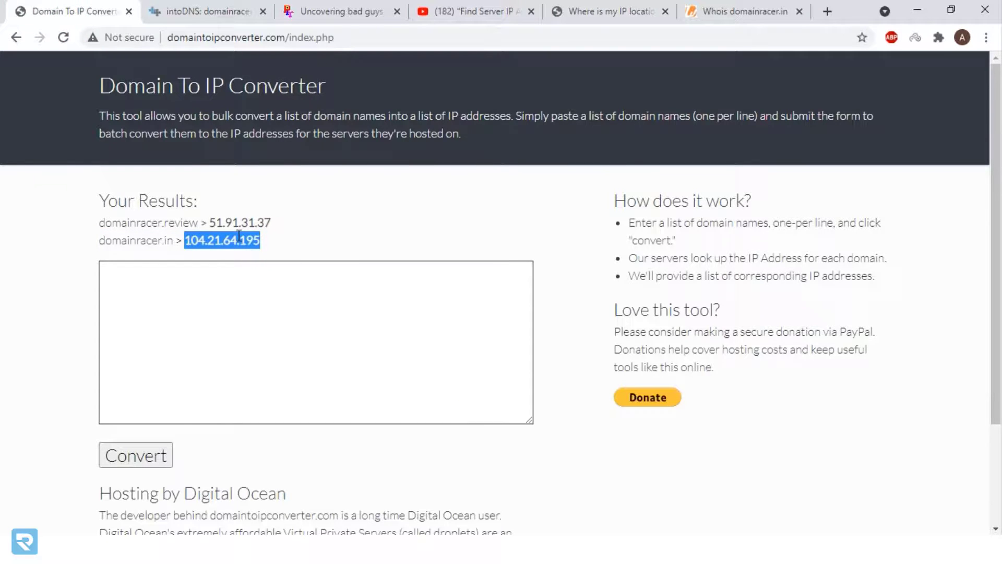
click(746, 12)
Step: Look up 104.21.64.195 in iplocation.net's IP Location Finder
click(611, 11)
click(466, 322)
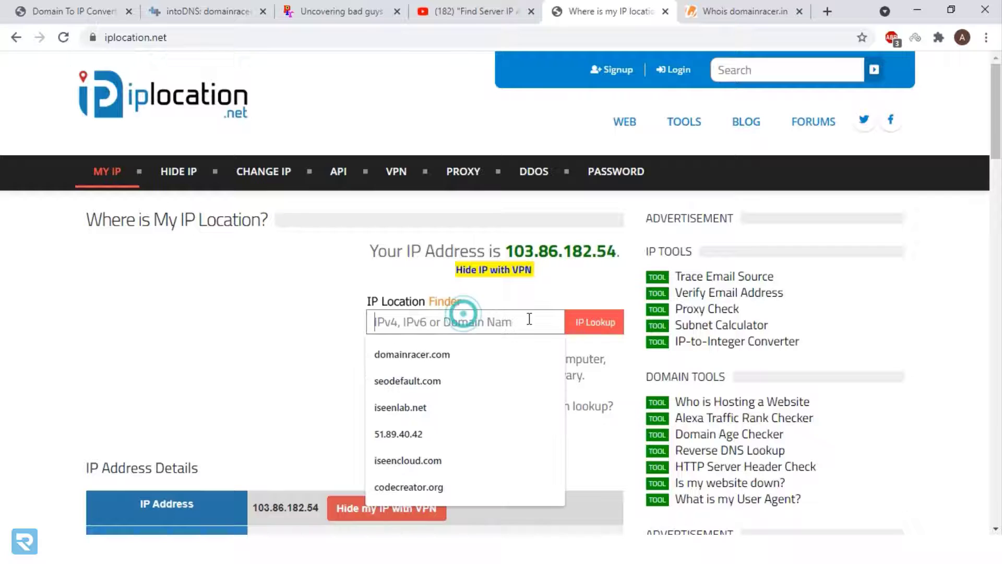
text(104.21.64.195)
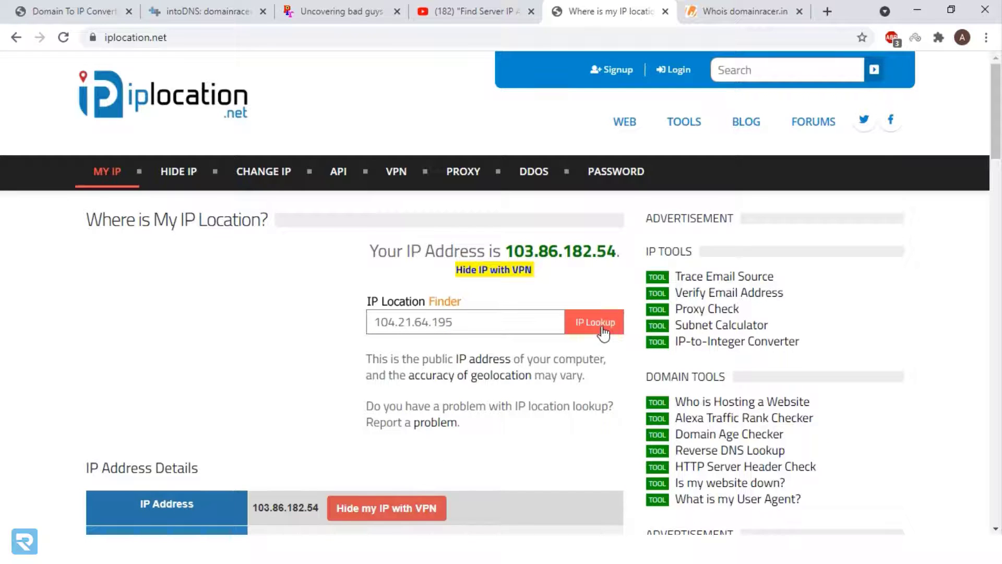
click(603, 331)
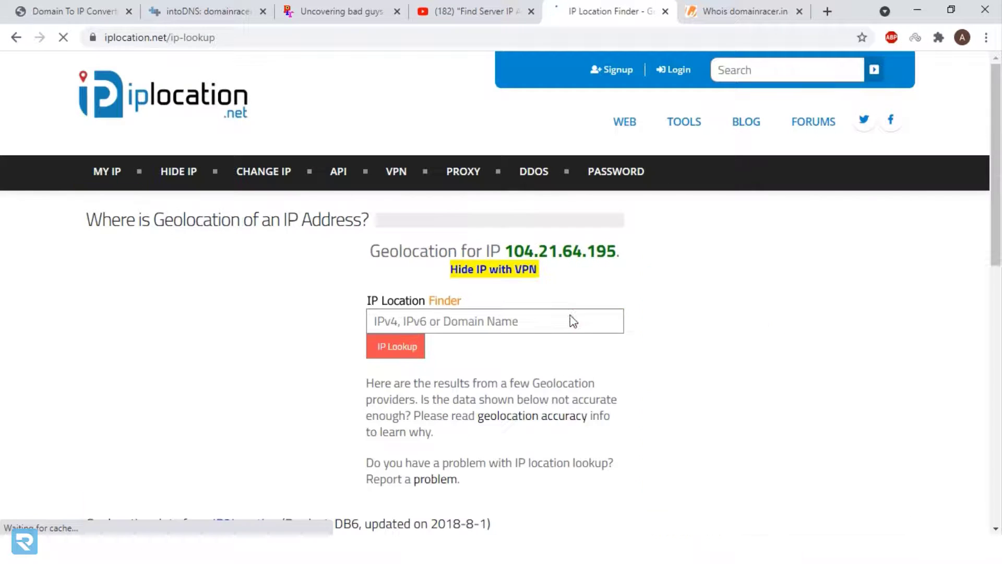
scroll(579, 322, down, 5)
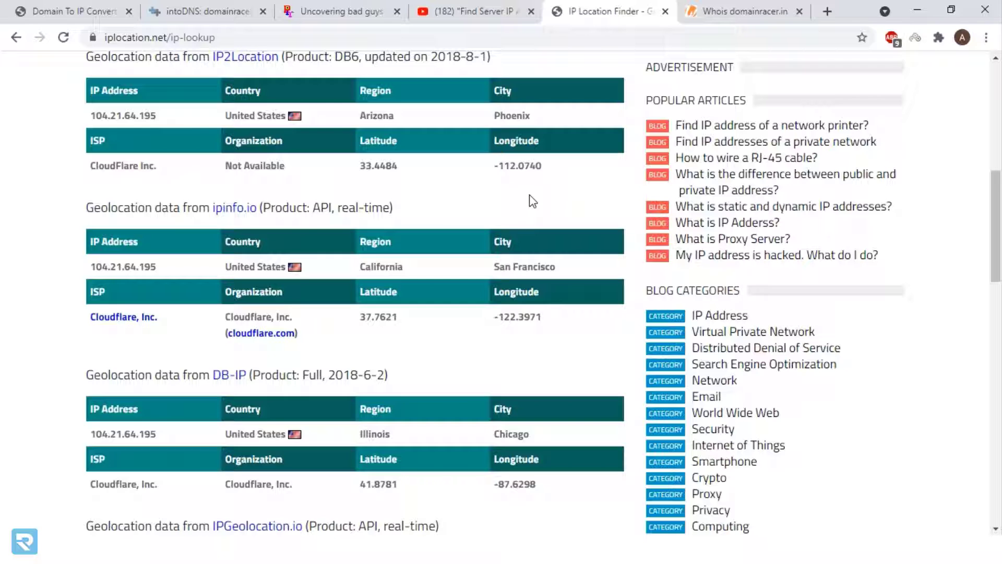
Step: Switch to the YouTube tab showing the cPanel server IP video
click(479, 17)
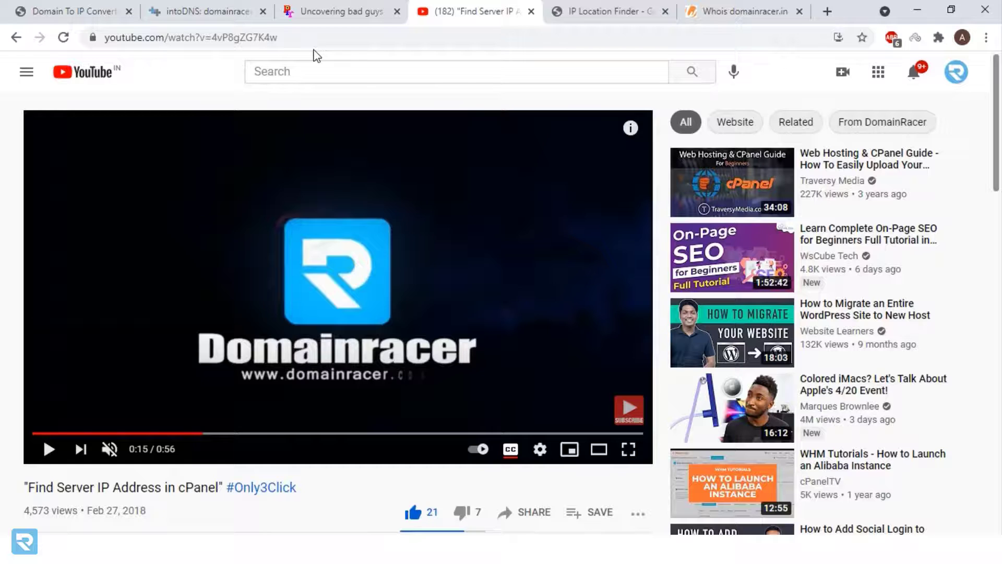
Step: Copy domainracer.in from the Domain To IP converter results
click(355, 18)
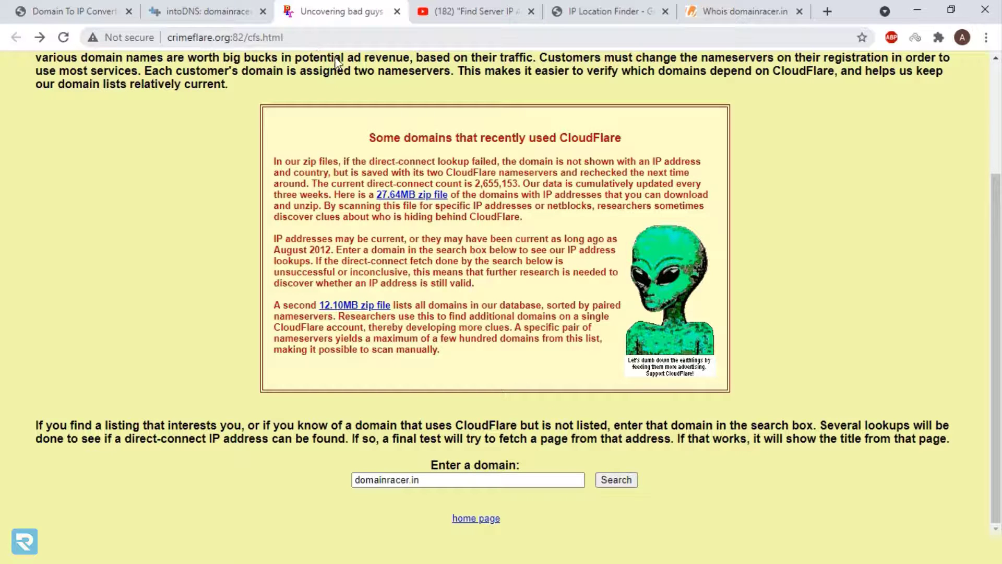
scroll(736, 188, up, 2)
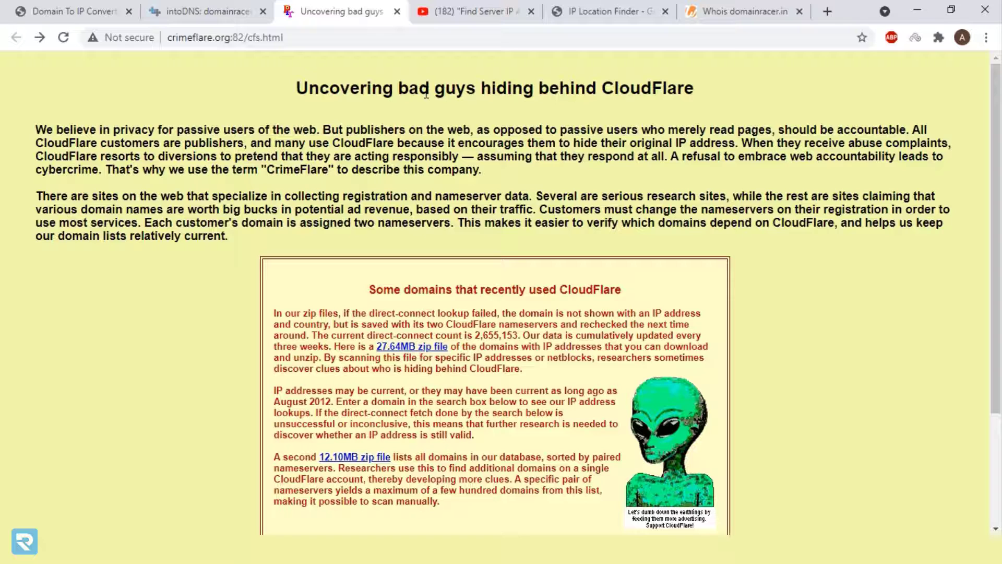
click(74, 11)
click(180, 251)
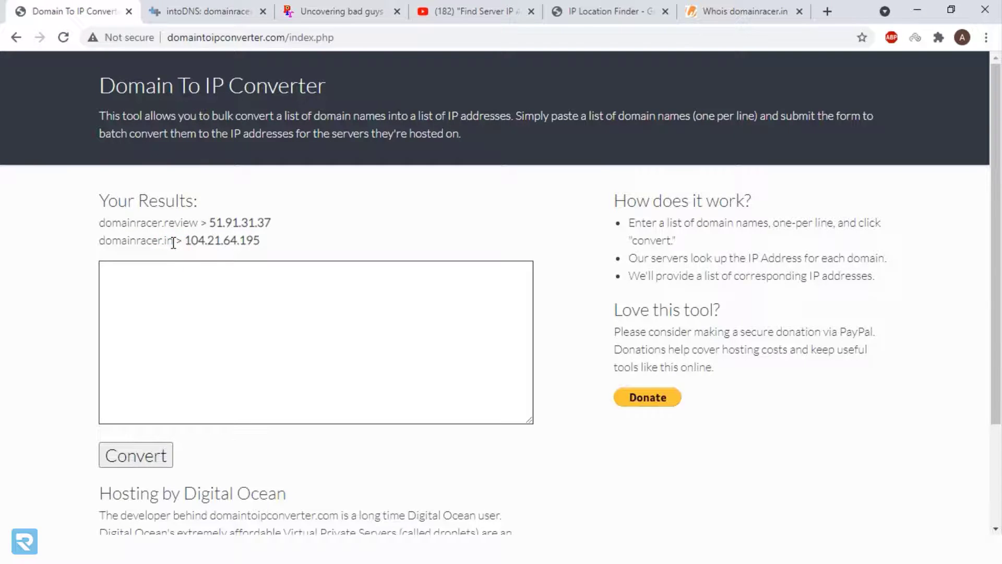
drag(172, 243, 105, 248)
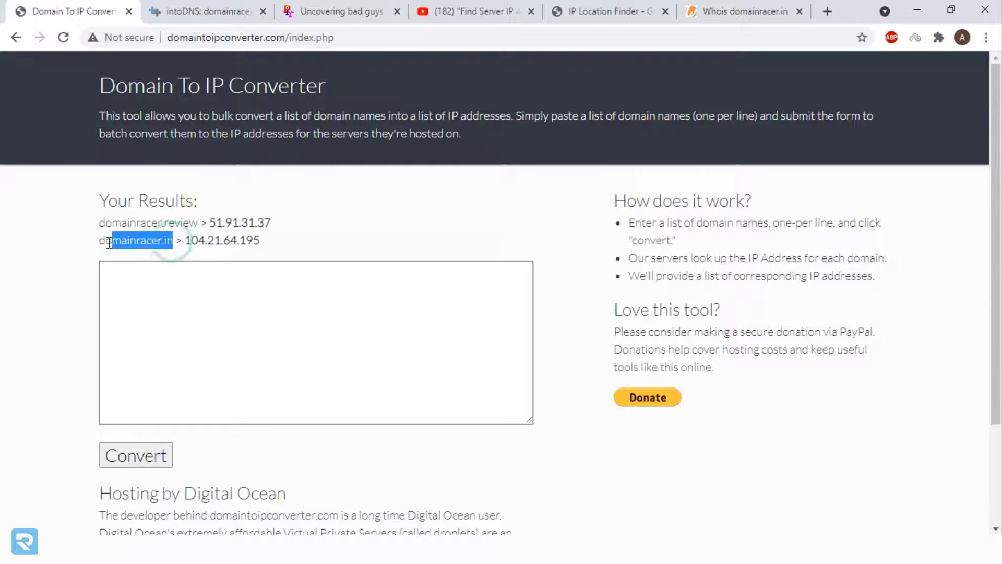
Step: Search CrimeFlare for domainracer.in to reveal origin IP 103.224.247.222
click(552, 11)
click(466, 9)
click(311, 7)
scroll(514, 301, down, 2)
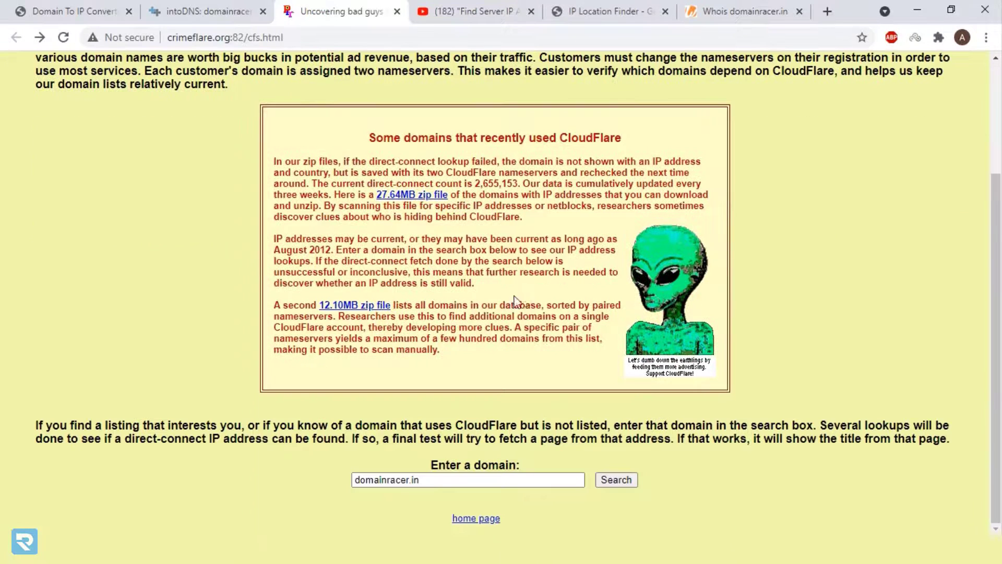
click(510, 479)
key(ctrl+a)
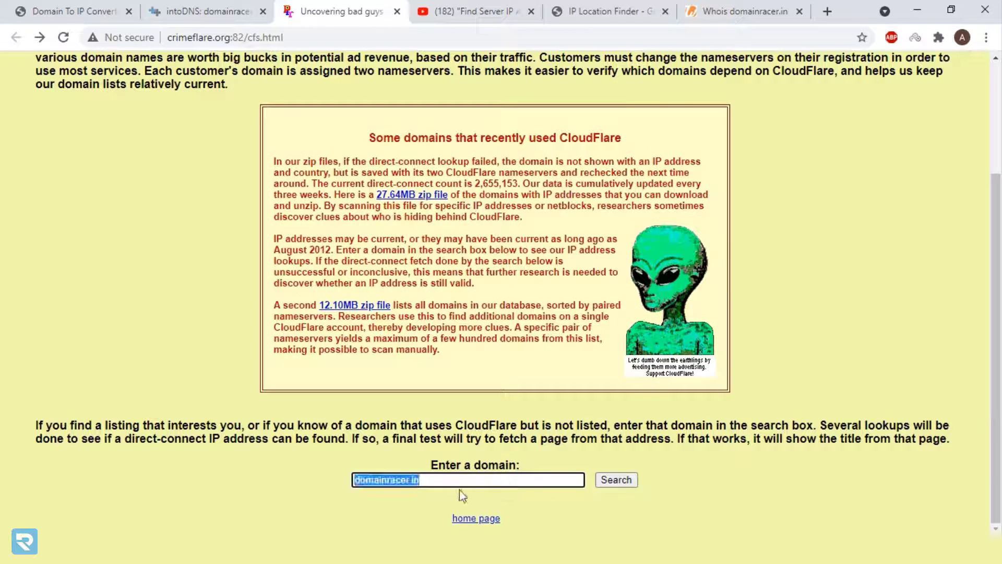
key(ctrl+v)
click(631, 484)
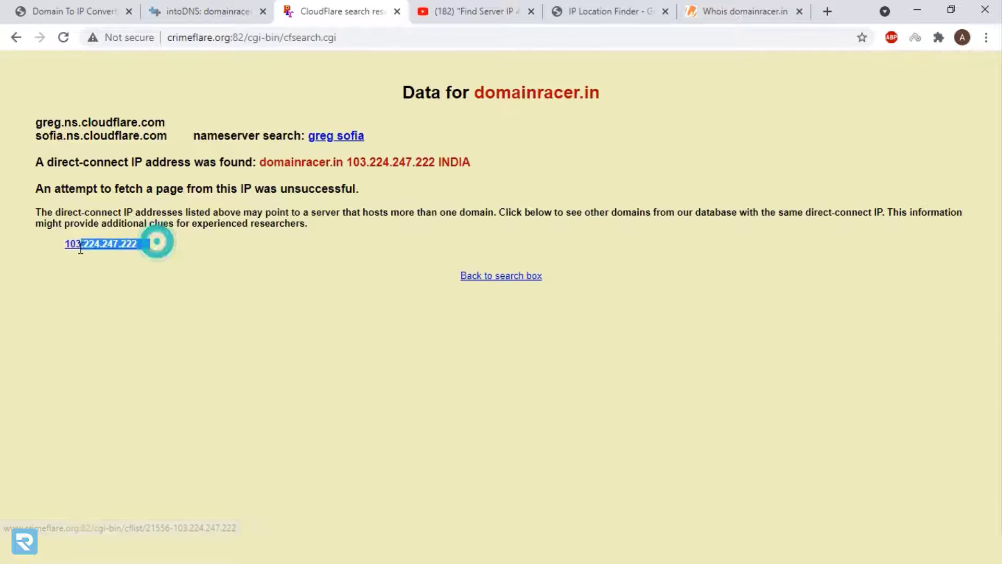
drag(157, 244, 59, 249)
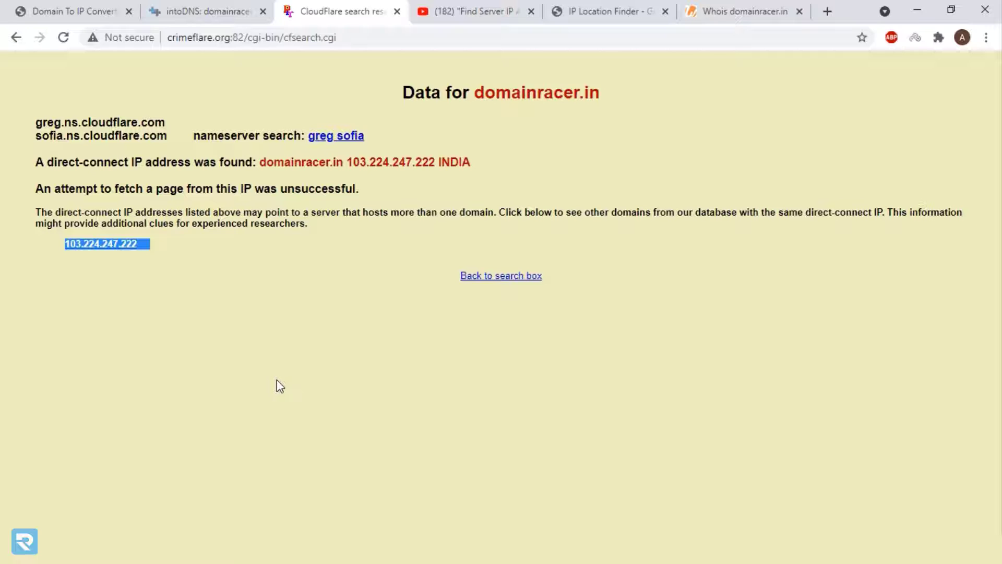
click(491, 300)
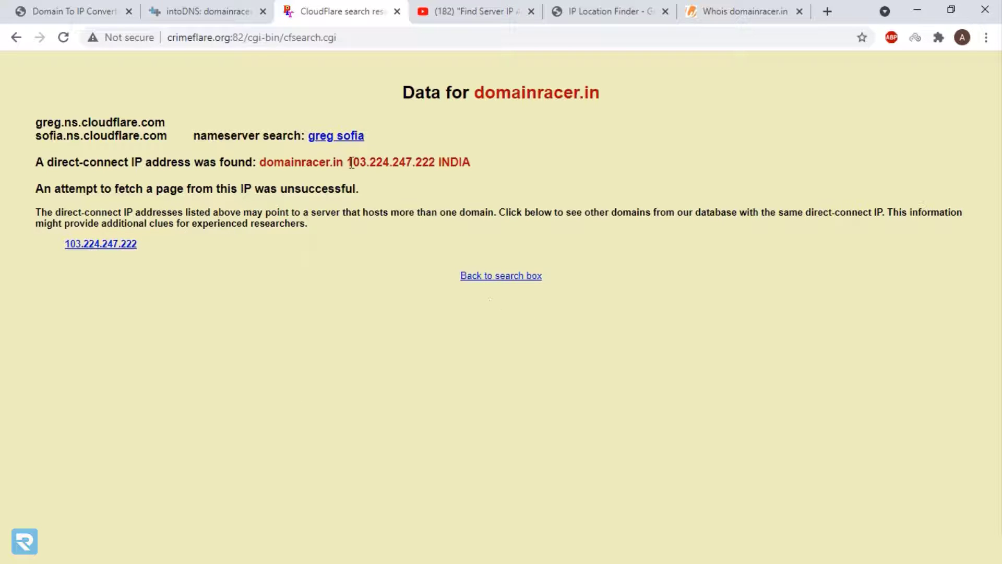
click(756, 11)
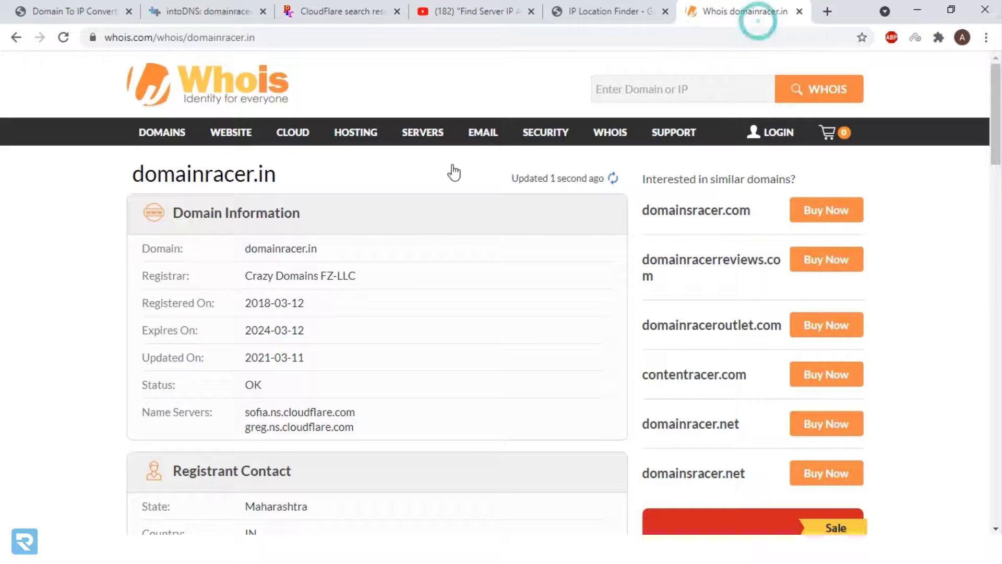
scroll(338, 279, down, 2)
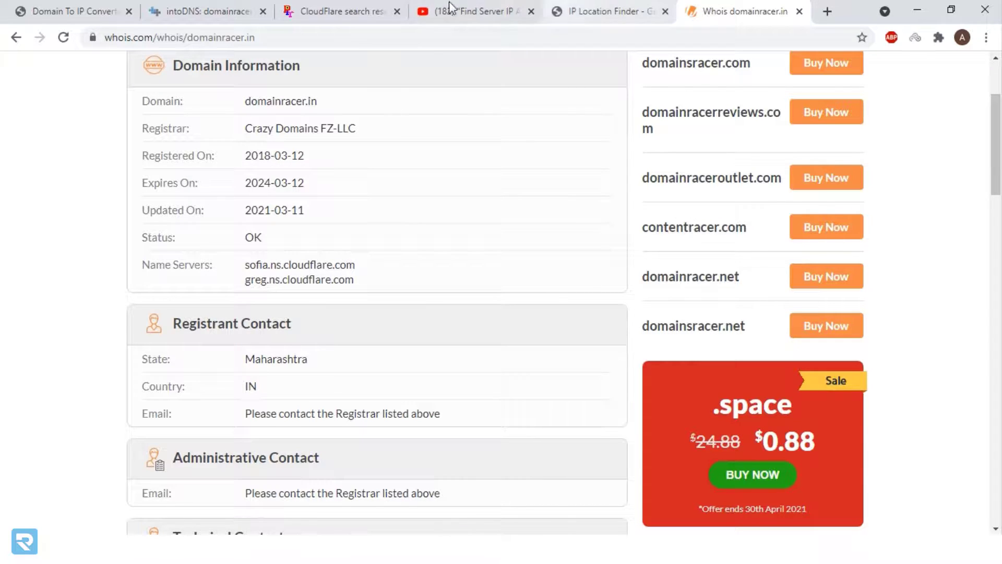
click(199, 12)
click(95, 11)
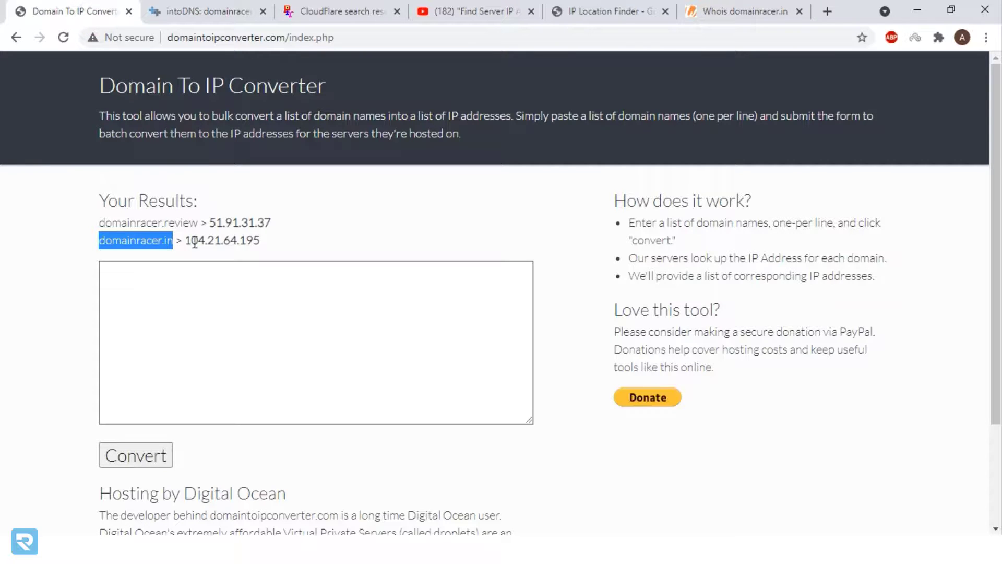
drag(185, 240, 298, 248)
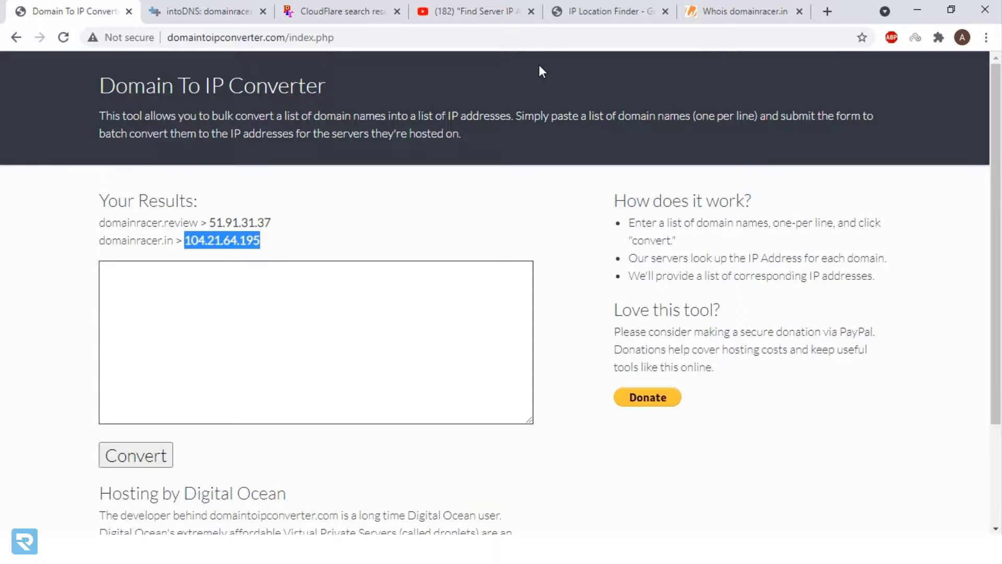
click(338, 14)
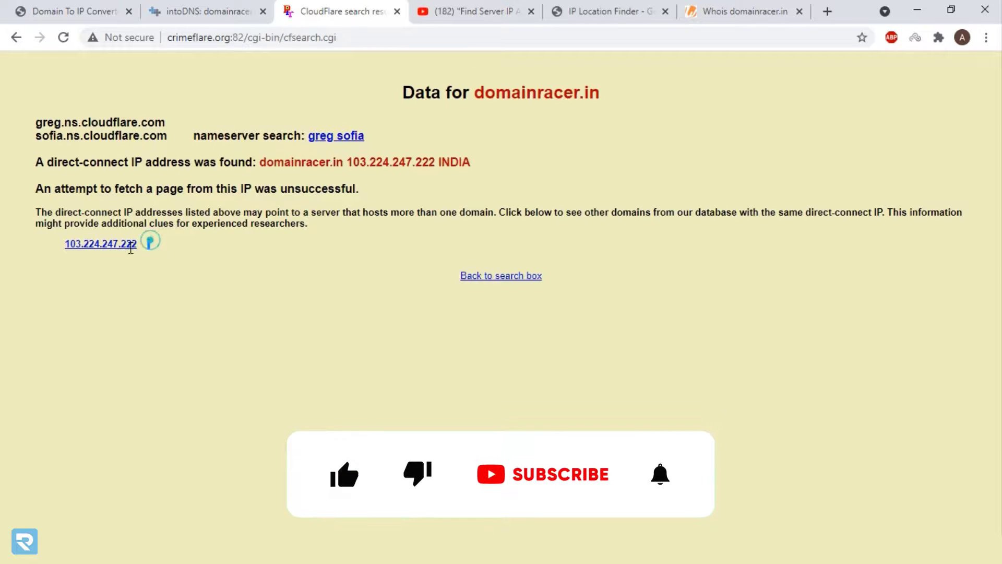
drag(149, 244, 69, 249)
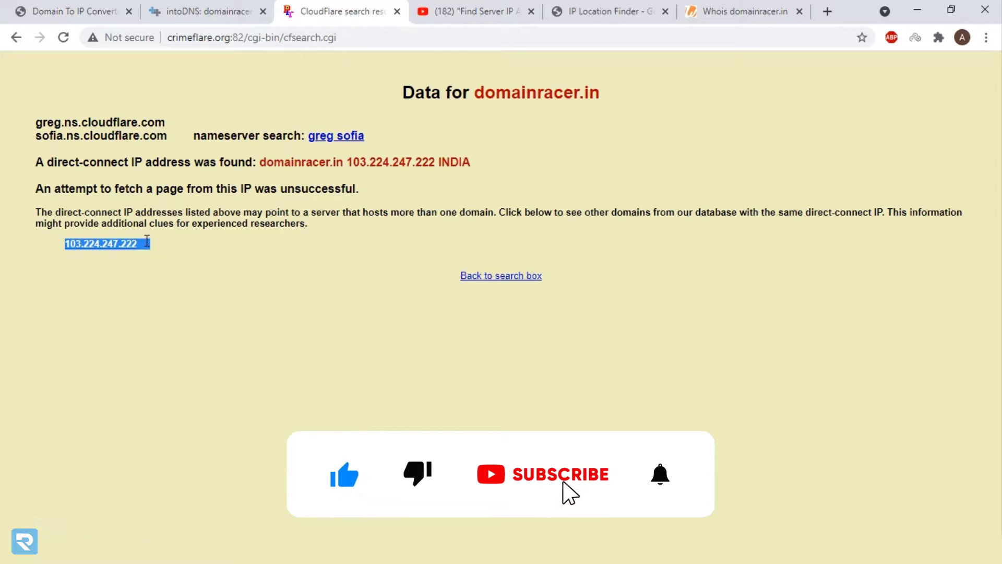